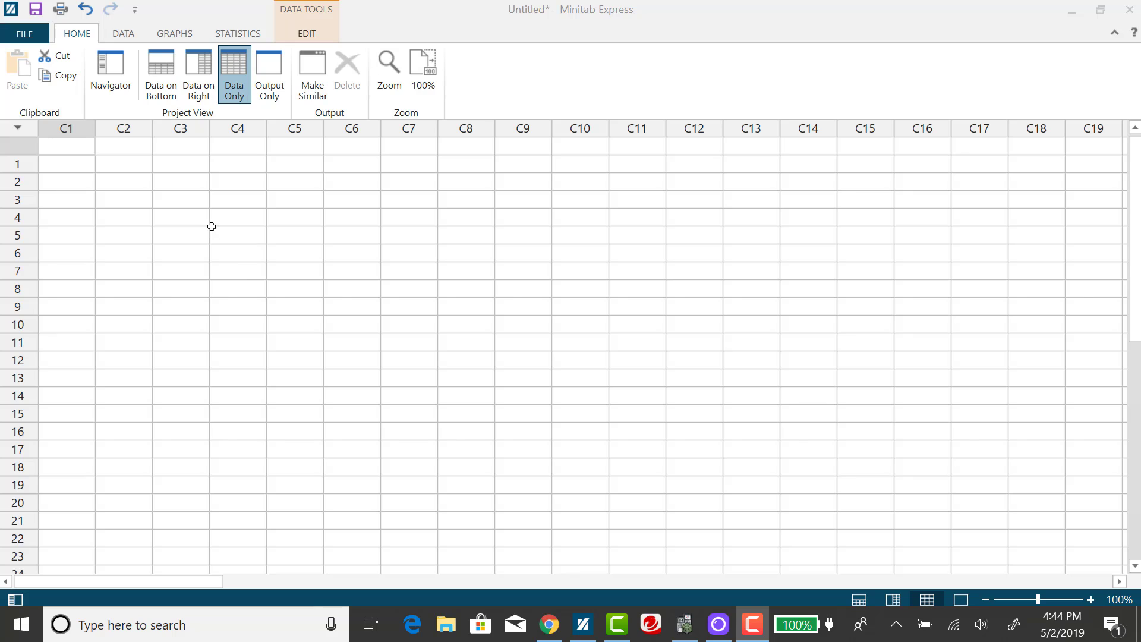
Step: Start an inverse cumulative probability on the standard normal (mean 0, SD 1) with value 0.0735
click(236, 34)
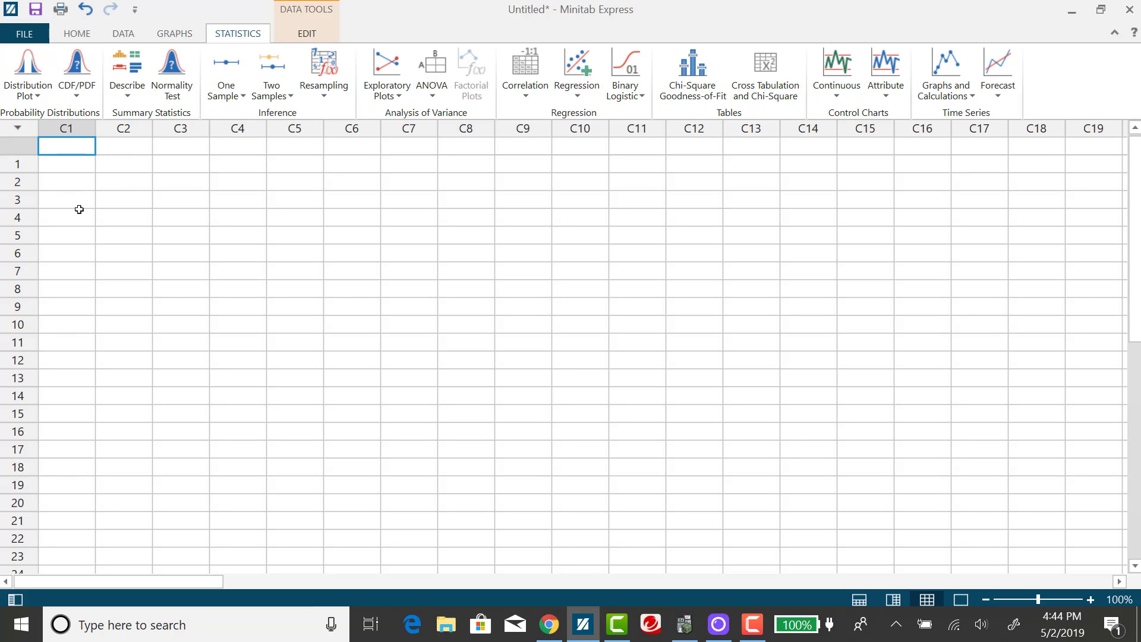
click(79, 88)
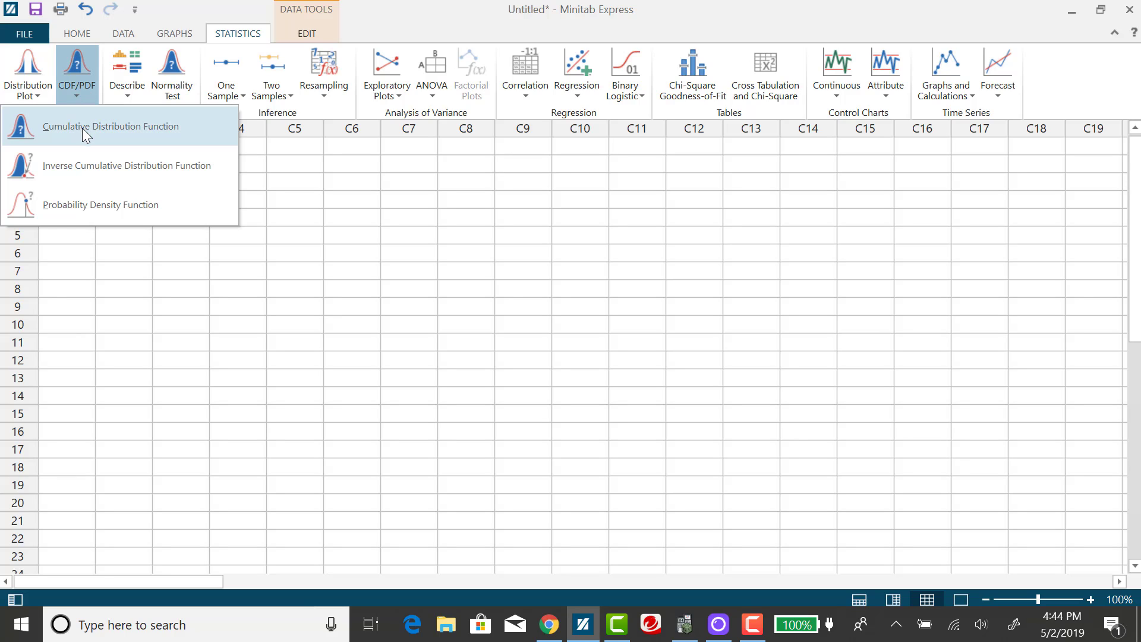
mouse_move(126, 166)
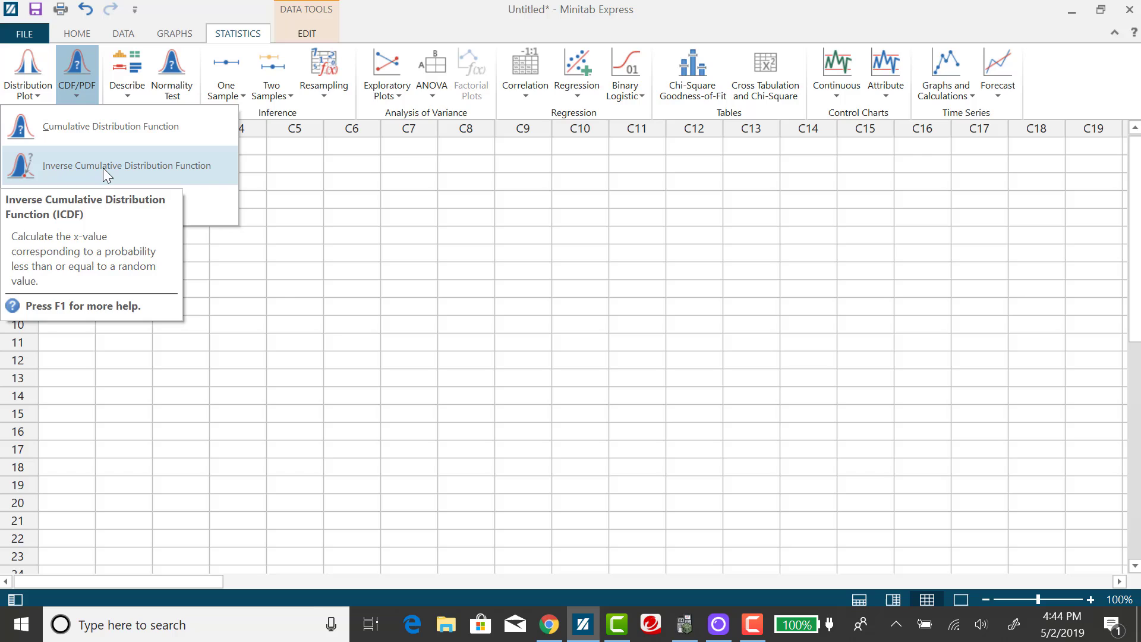
click(103, 167)
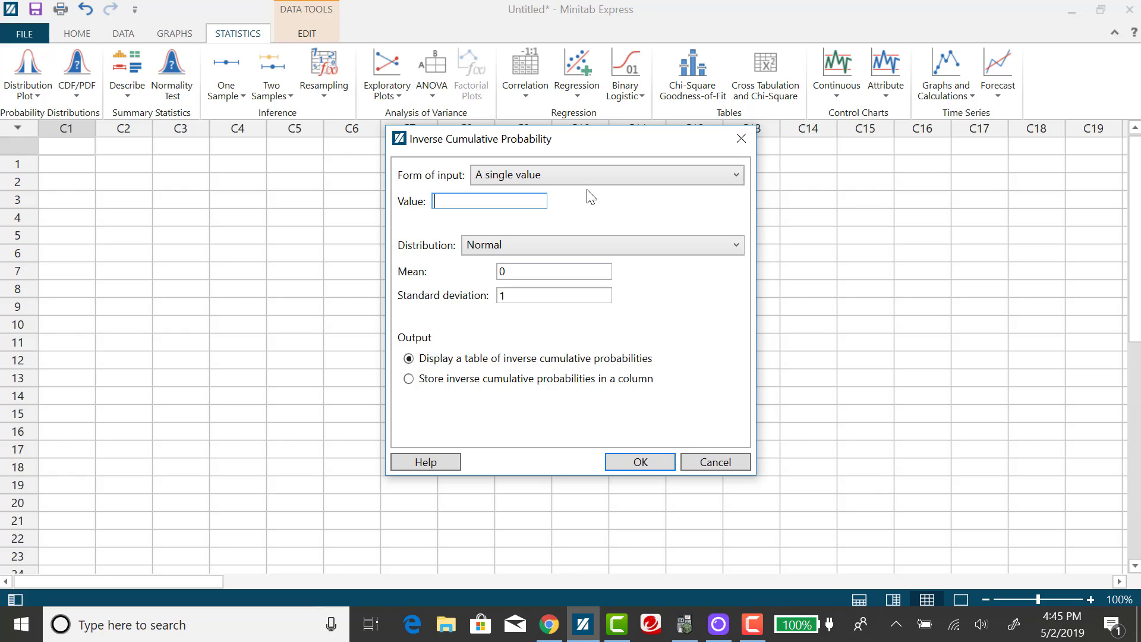
text(0.)
text(07)
text(35)
Step: Run the inverse cumulative calculation and scroll to the result x = -1.45021
click(637, 463)
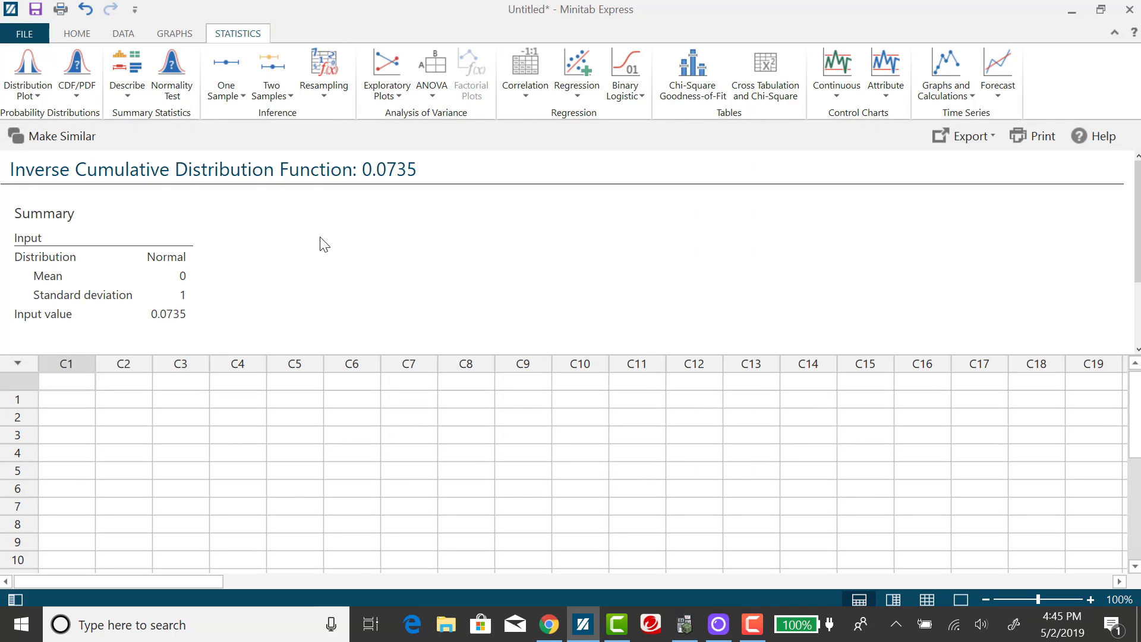
scroll(280, 237, down, 3)
scroll(280, 237, down, 1)
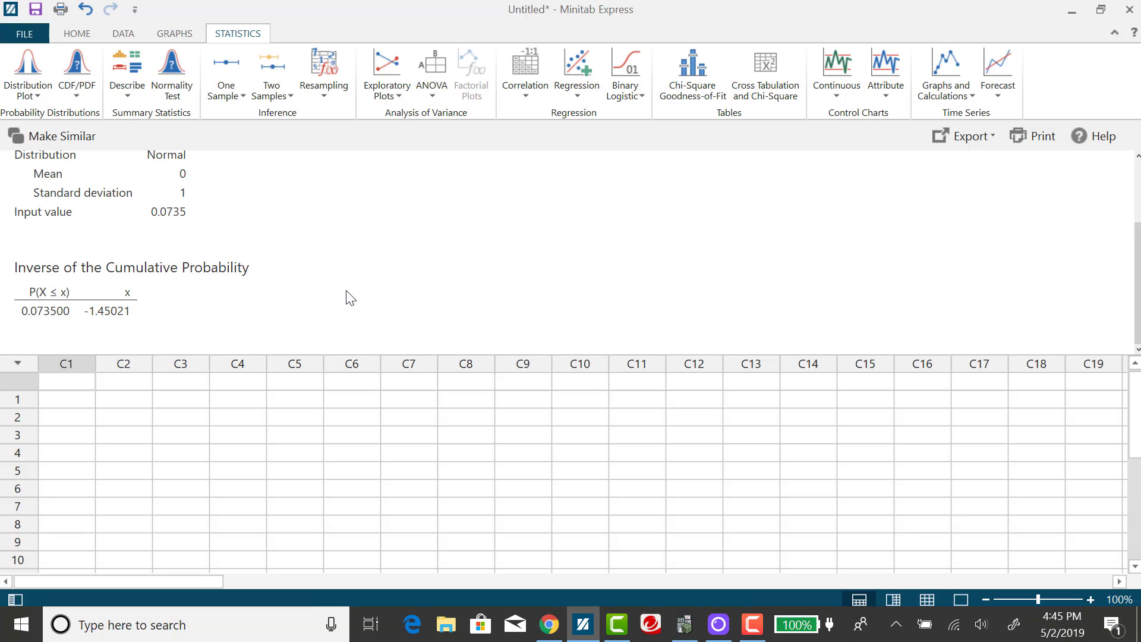
Step: Set up a Display Probability distribution plot shading the left tail with probability 0.0735
click(41, 95)
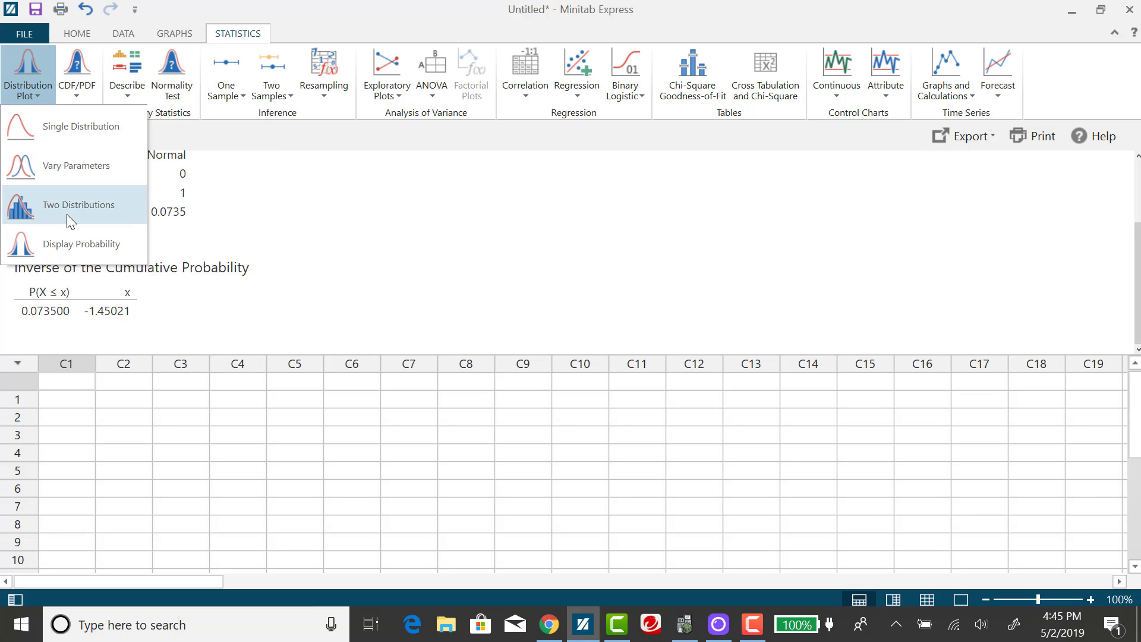
click(71, 244)
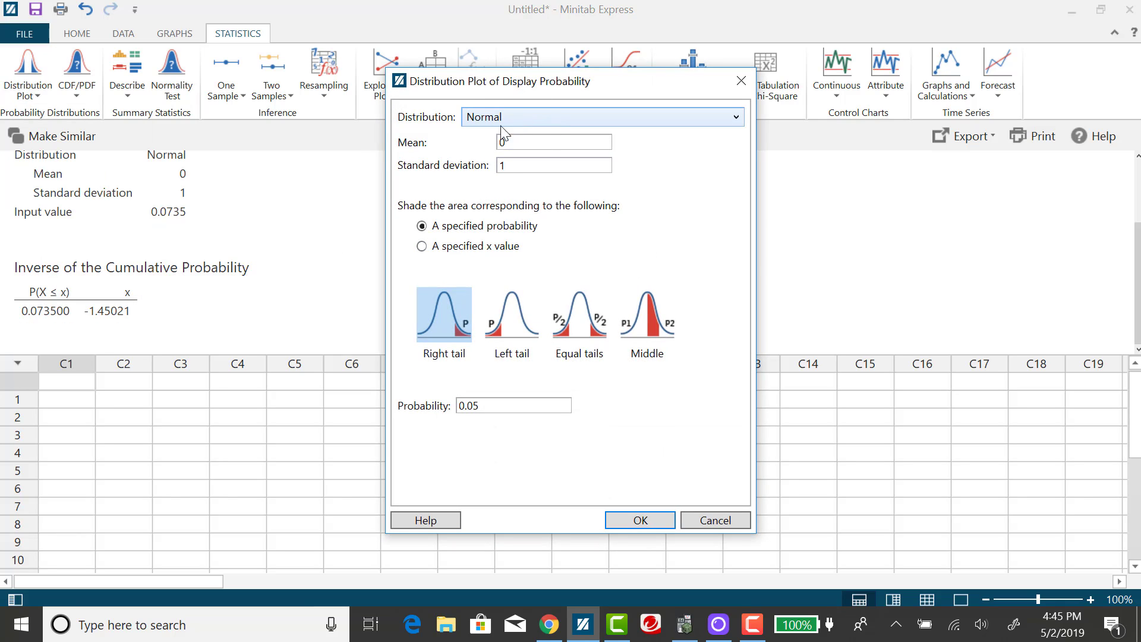
click(543, 170)
click(508, 324)
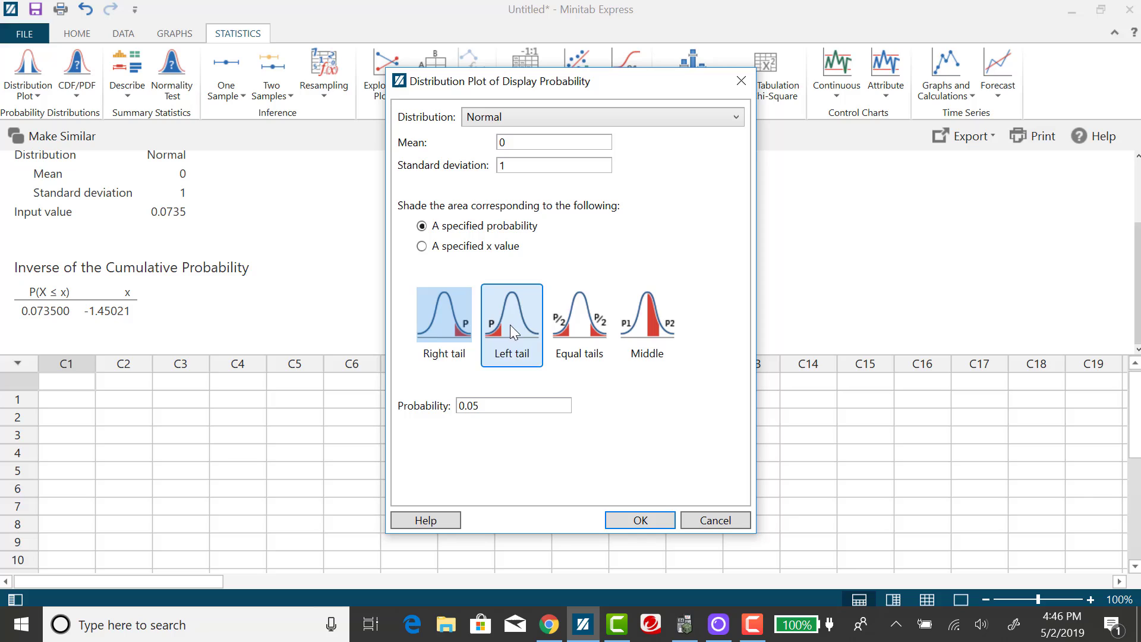
double_click(462, 408)
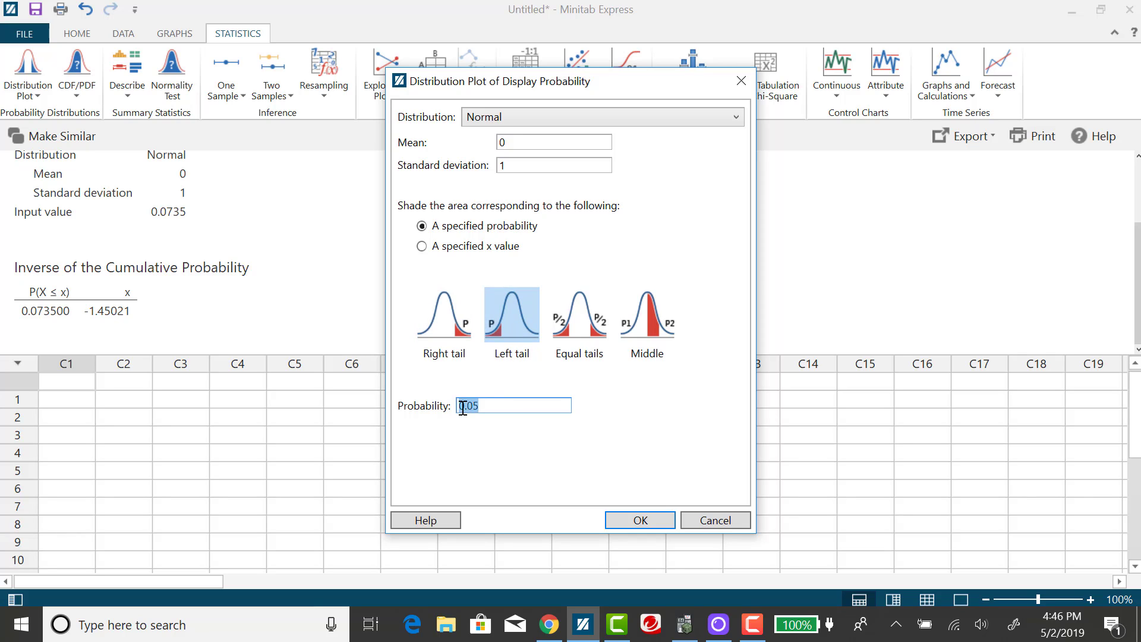
click(462, 408)
drag(481, 407, 455, 410)
text(0.0)
text(7)
text(35)
Step: Draw the plot shading the 0.0735 left tail to -1.45021 and switch to Output Only view
click(646, 524)
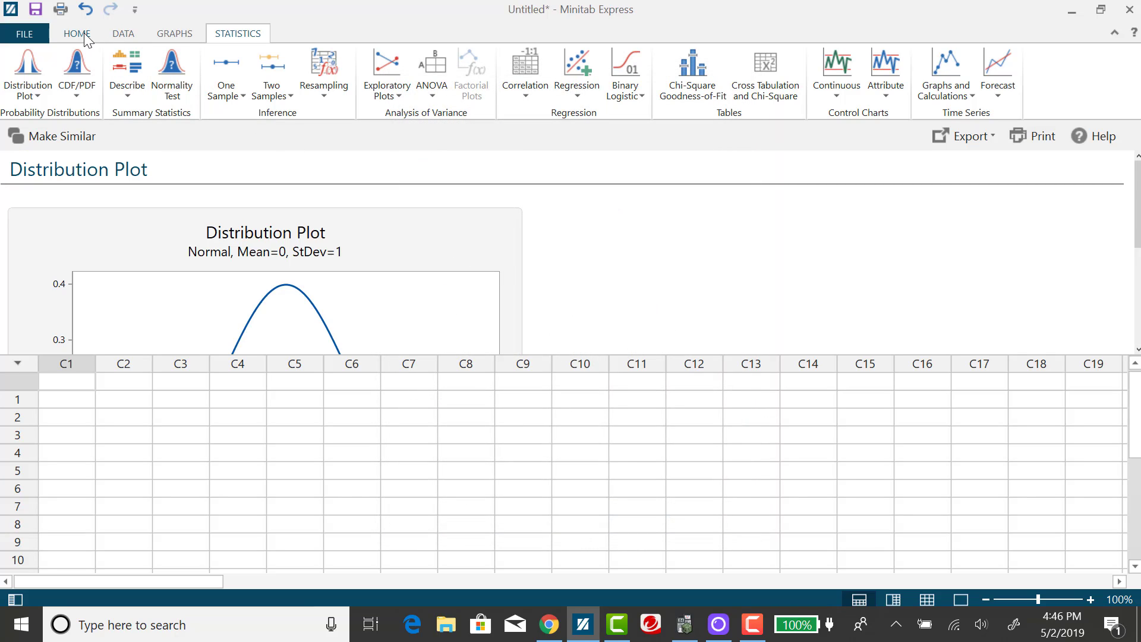
click(79, 34)
click(271, 74)
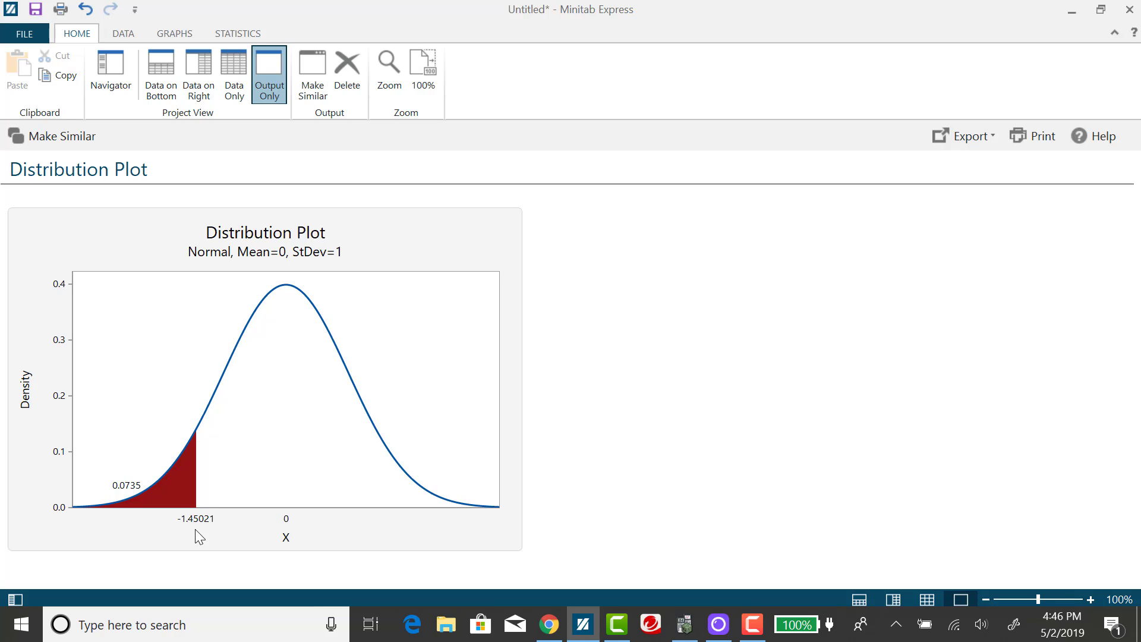
Step: Set up a new Display Probability plot shading the left tail with probability 0.8212
click(252, 36)
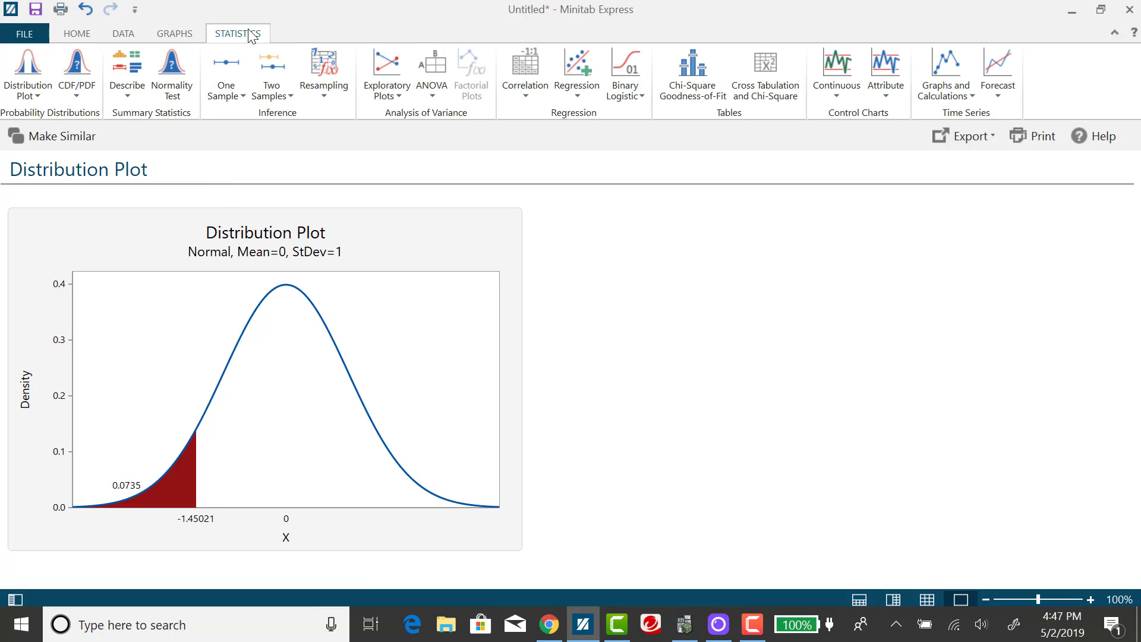
click(25, 98)
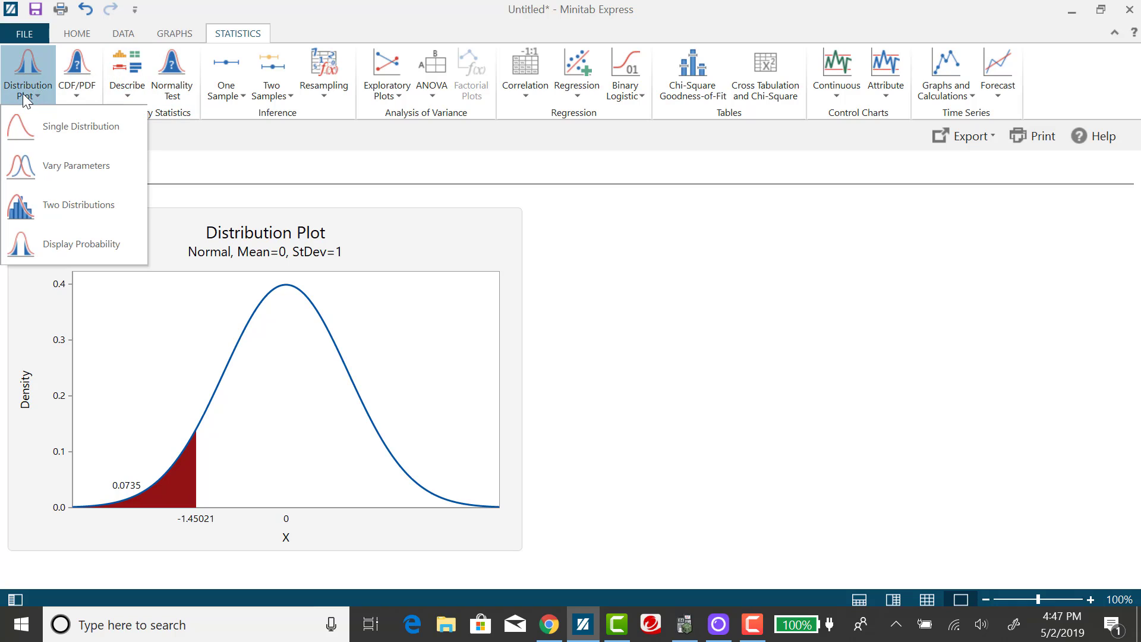
click(63, 245)
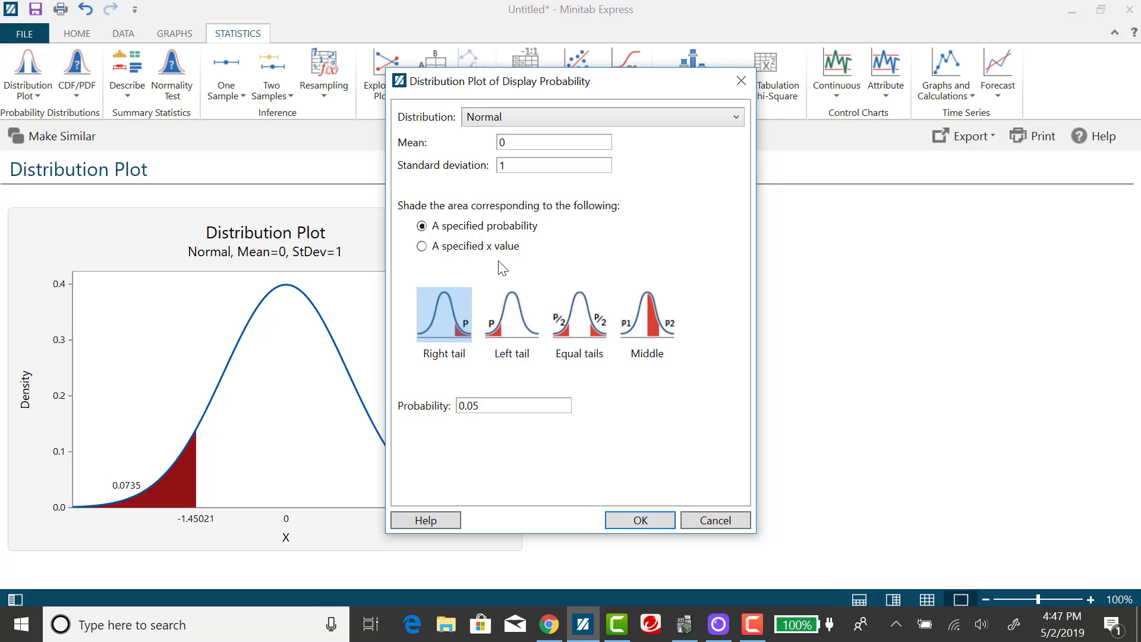
click(515, 329)
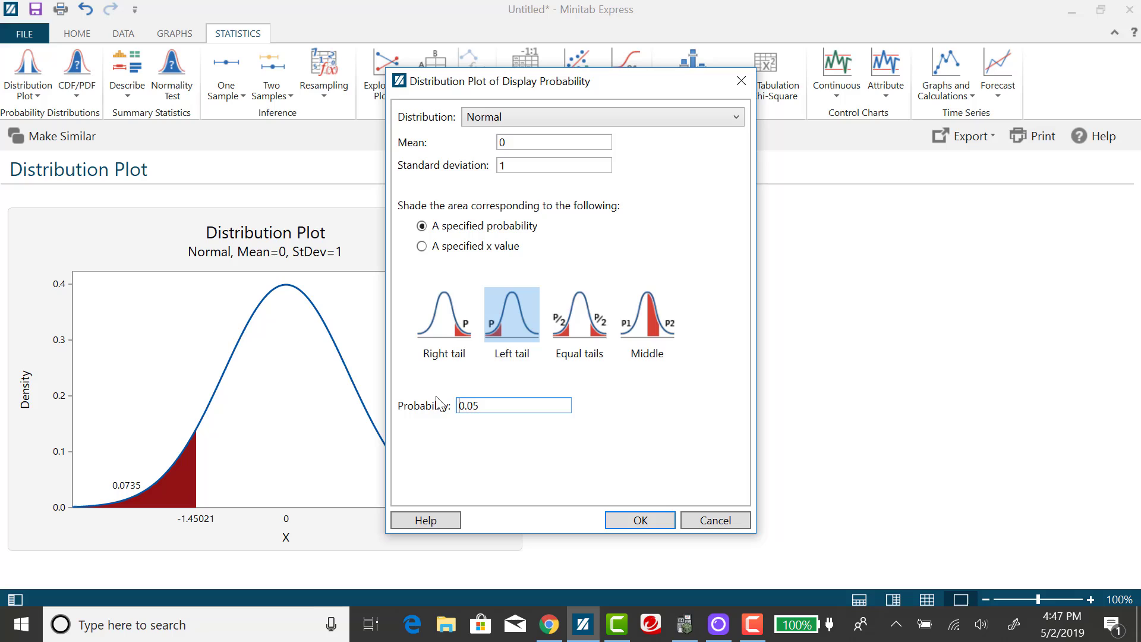
drag(491, 405, 454, 405)
text(0.8)
text(212)
Step: Draw the standard normal plot shading the 0.8212 left tail up to x = 0.919948
click(640, 521)
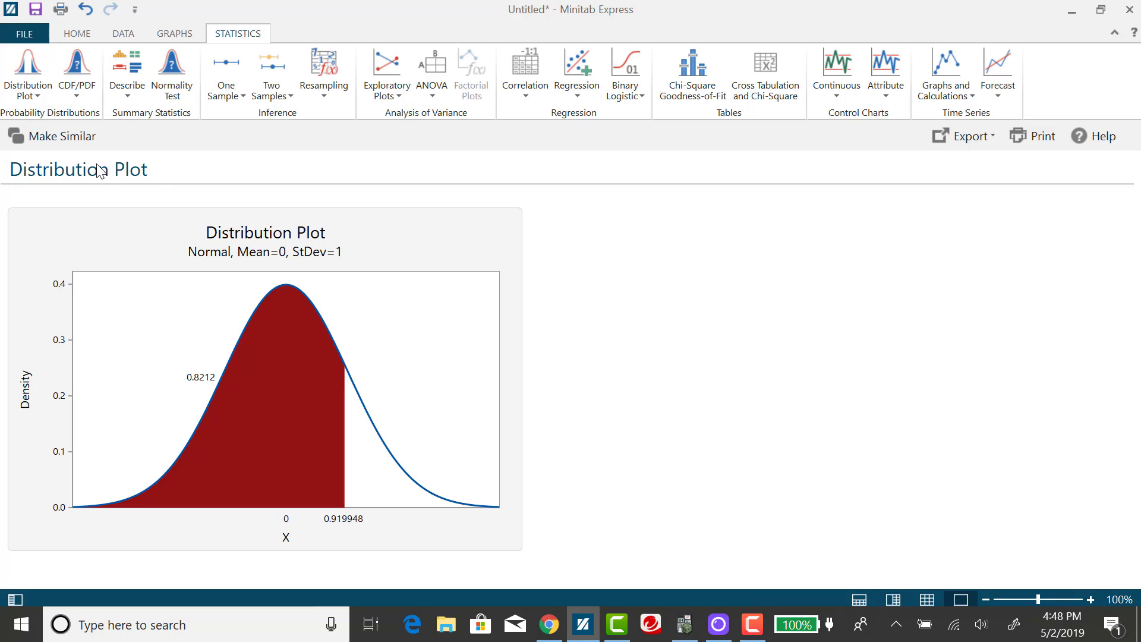
Step: Set up a Middle-shaded Display Probability plot with 0.025 as both tail probabilities
click(28, 95)
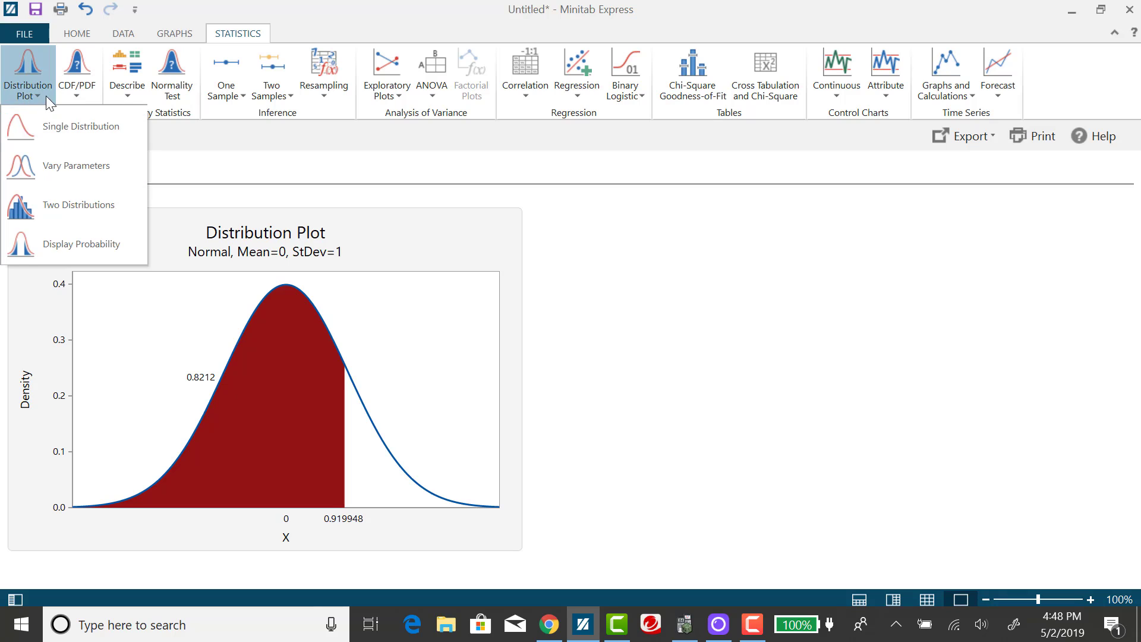
click(71, 250)
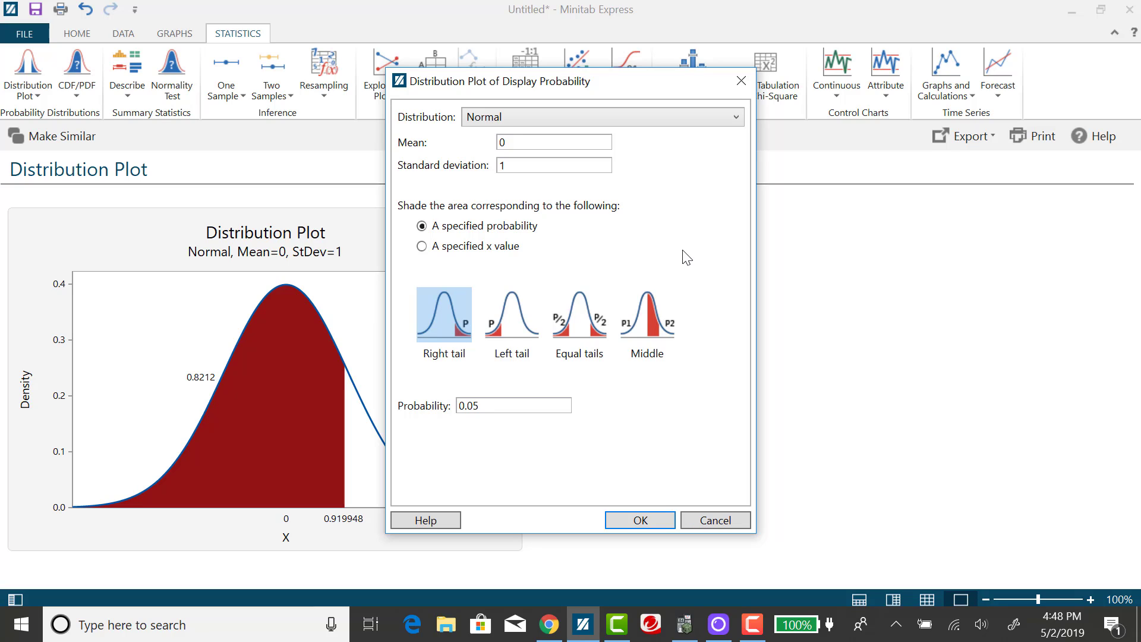
click(656, 326)
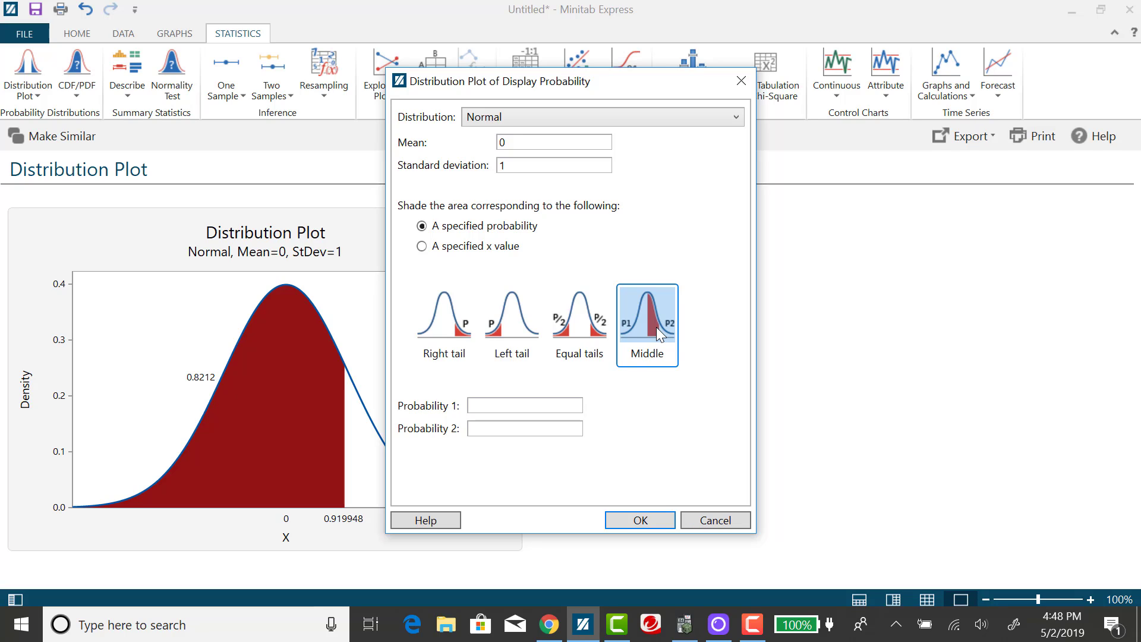
click(535, 405)
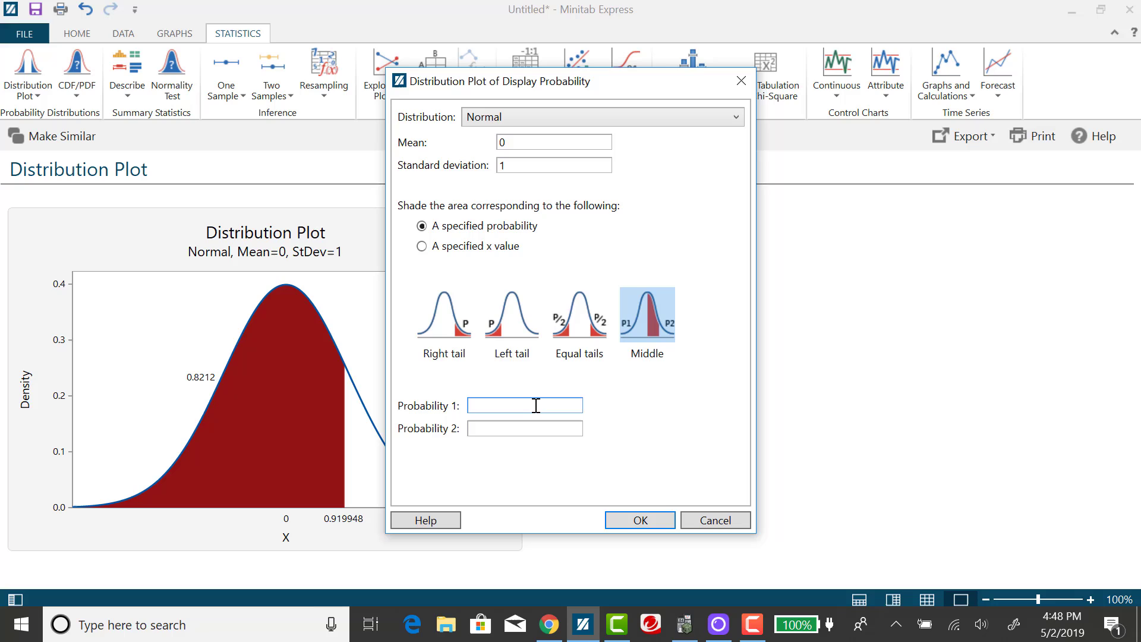
text(0.0)
text(25)
click(497, 428)
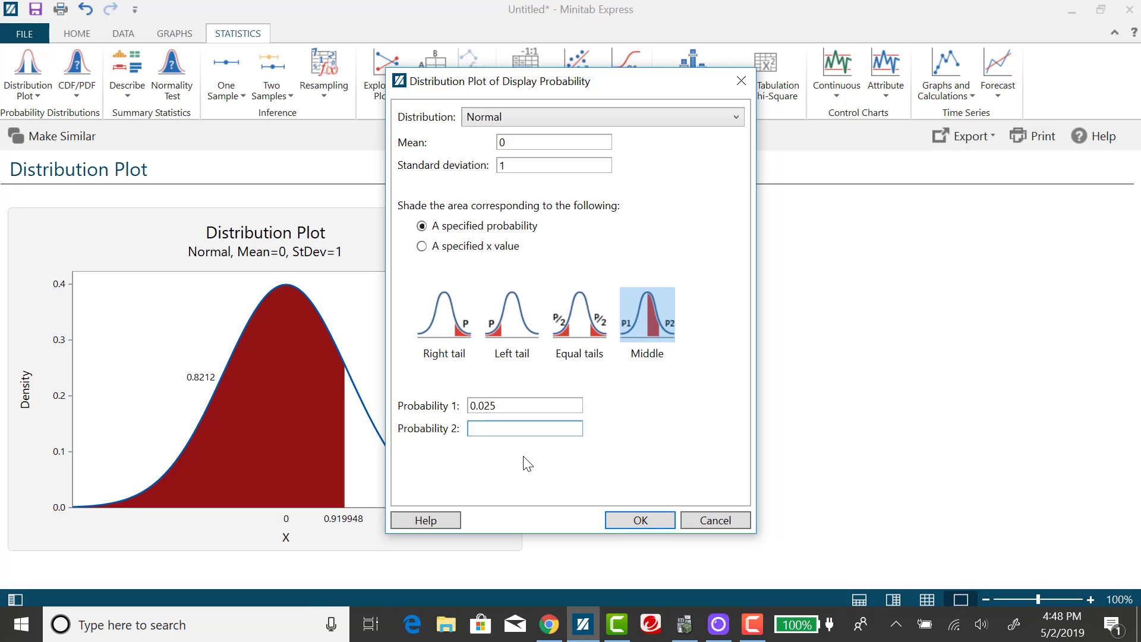
text(0.02)
text(5)
Step: Draw the plot shading the central 0.95 area between -1.95996 and 1.95996
click(640, 520)
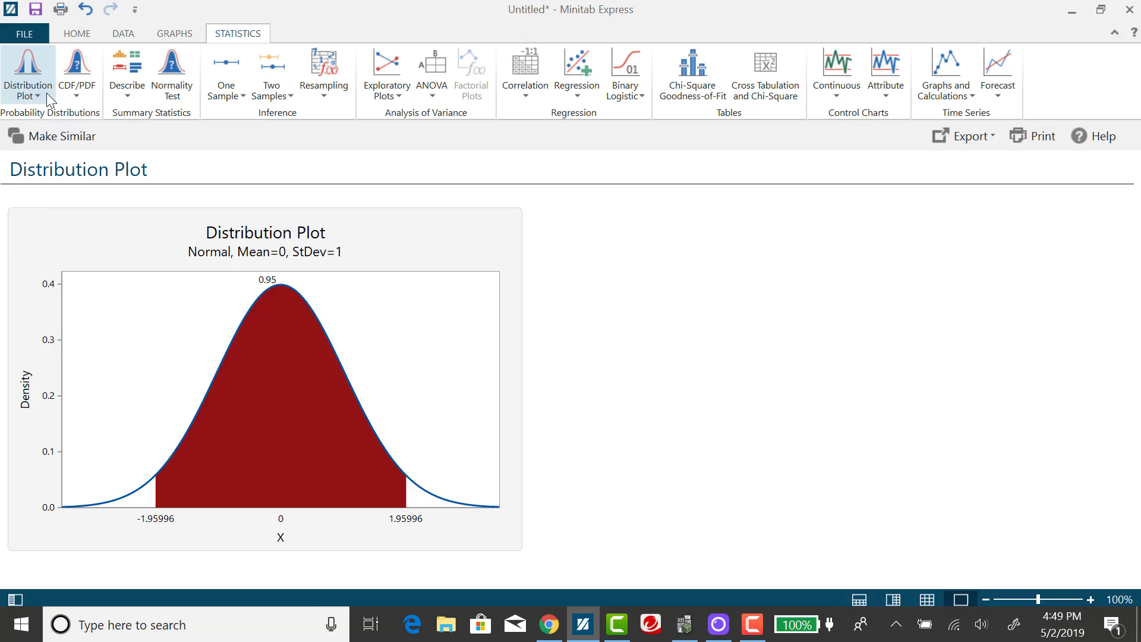
Step: Start a new Display Probability plot with Equal tails selected
click(28, 92)
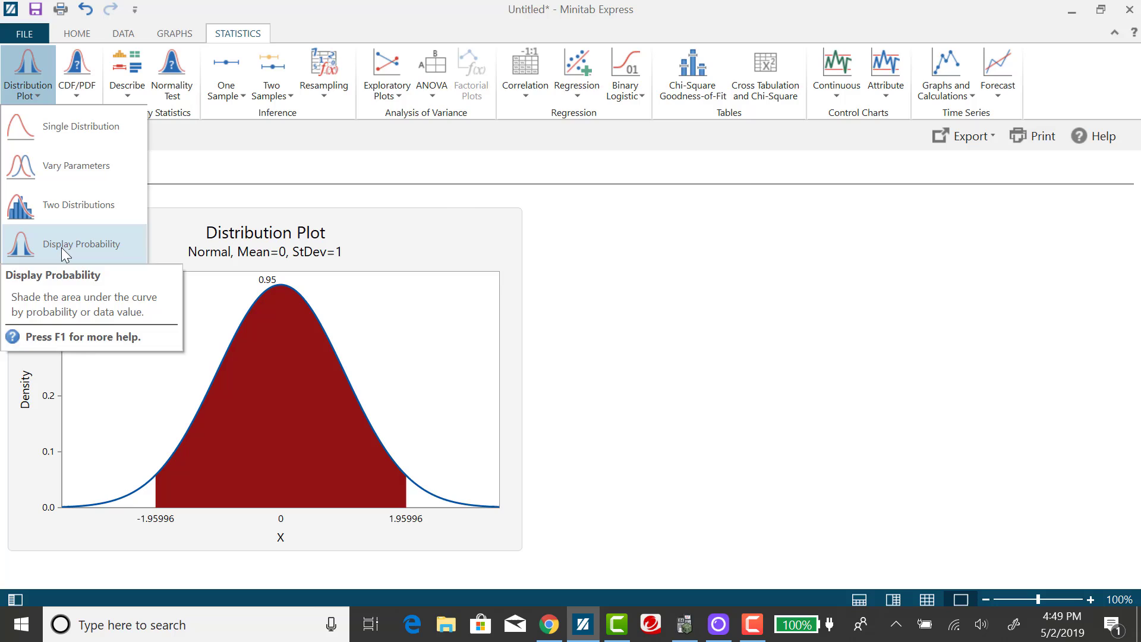
click(62, 247)
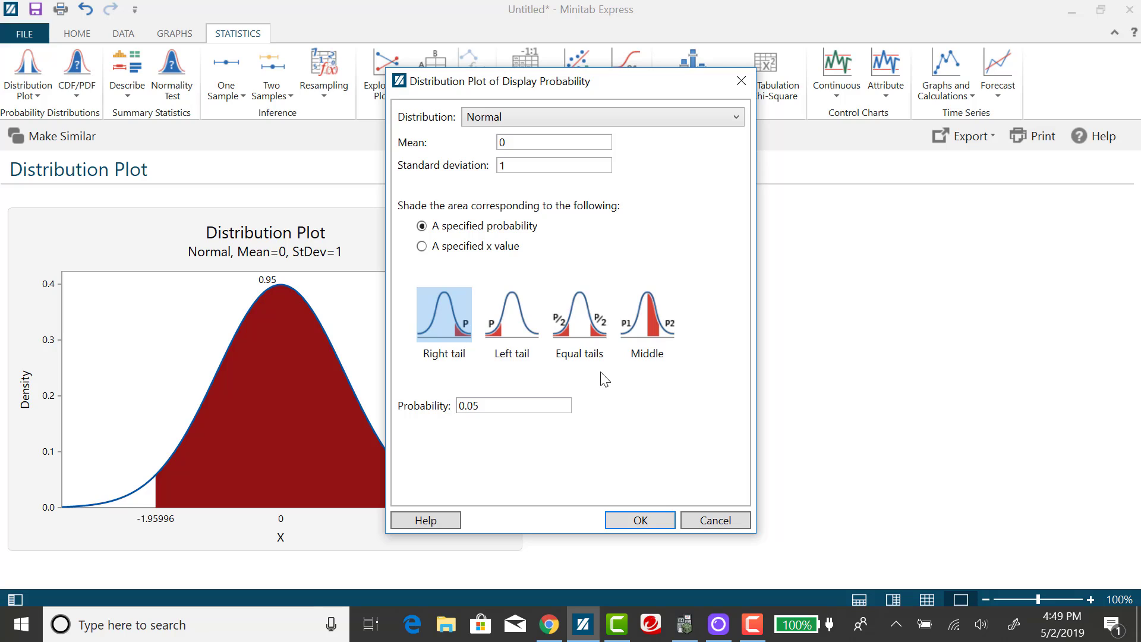
click(586, 334)
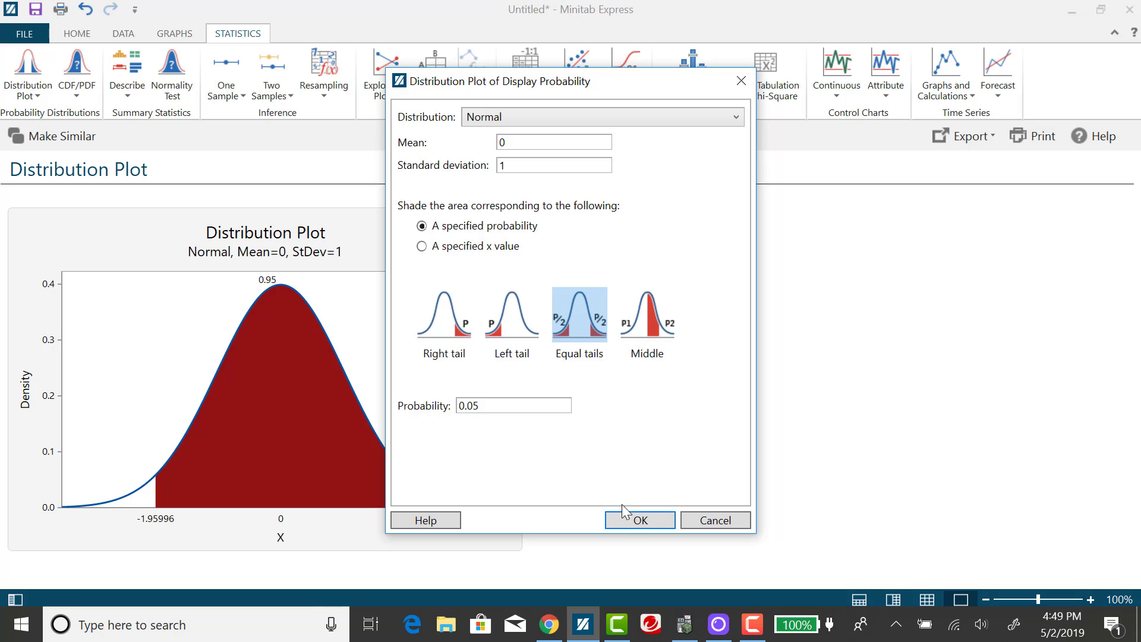
click(638, 521)
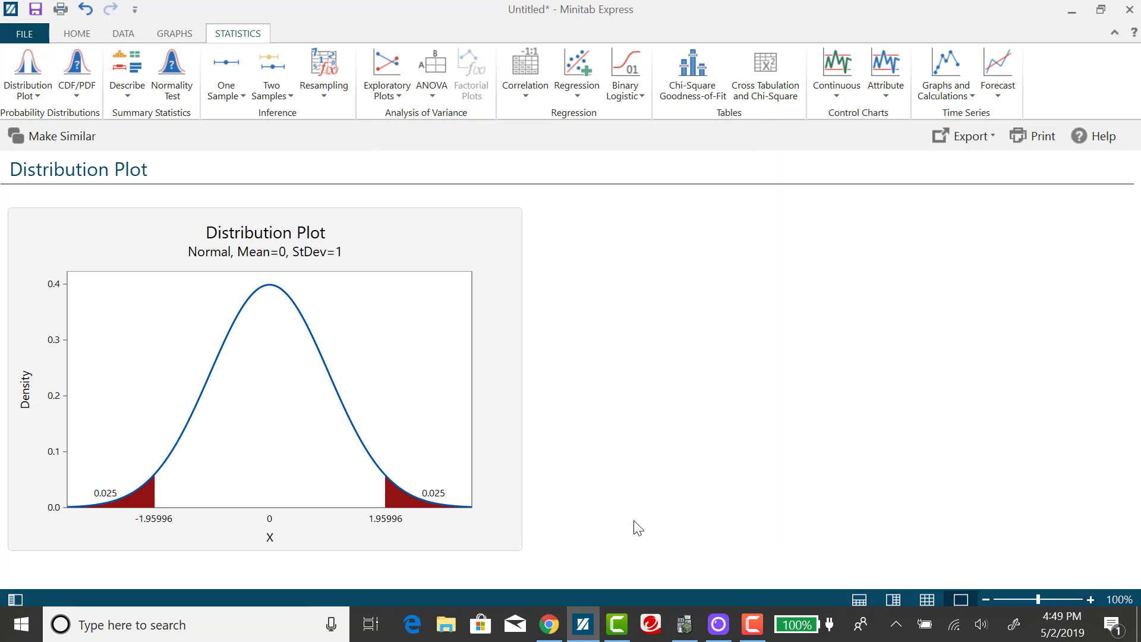